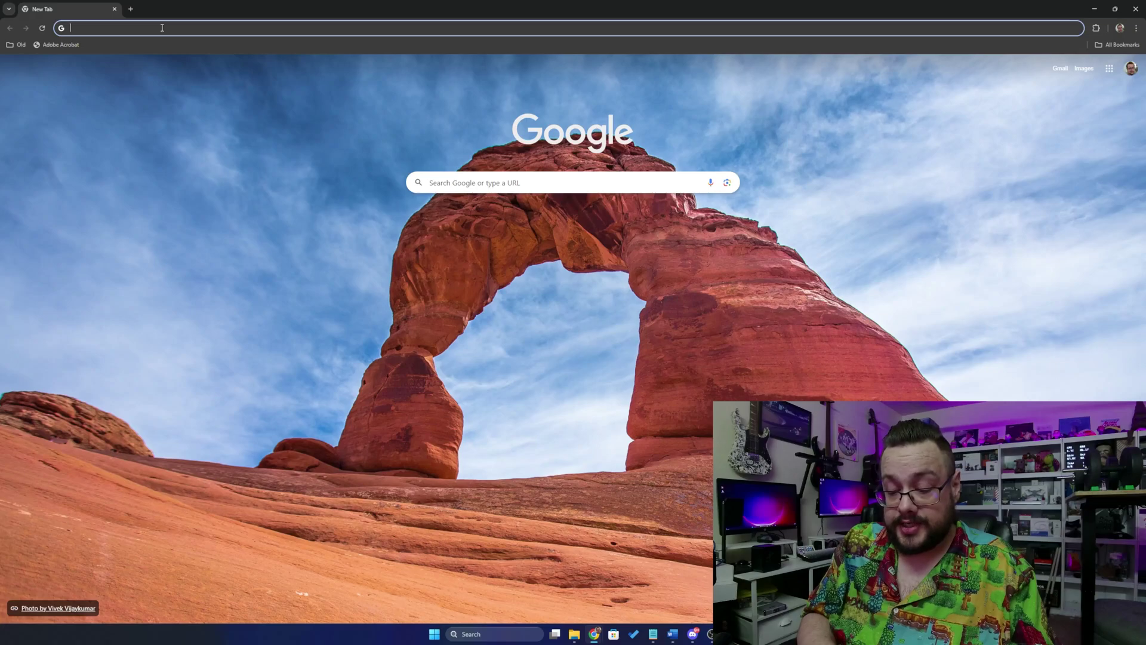
Step: Download the free MBSetup.exe from malwarebytes.com, keeping the unverified file, and run it
text(malwarebytes)
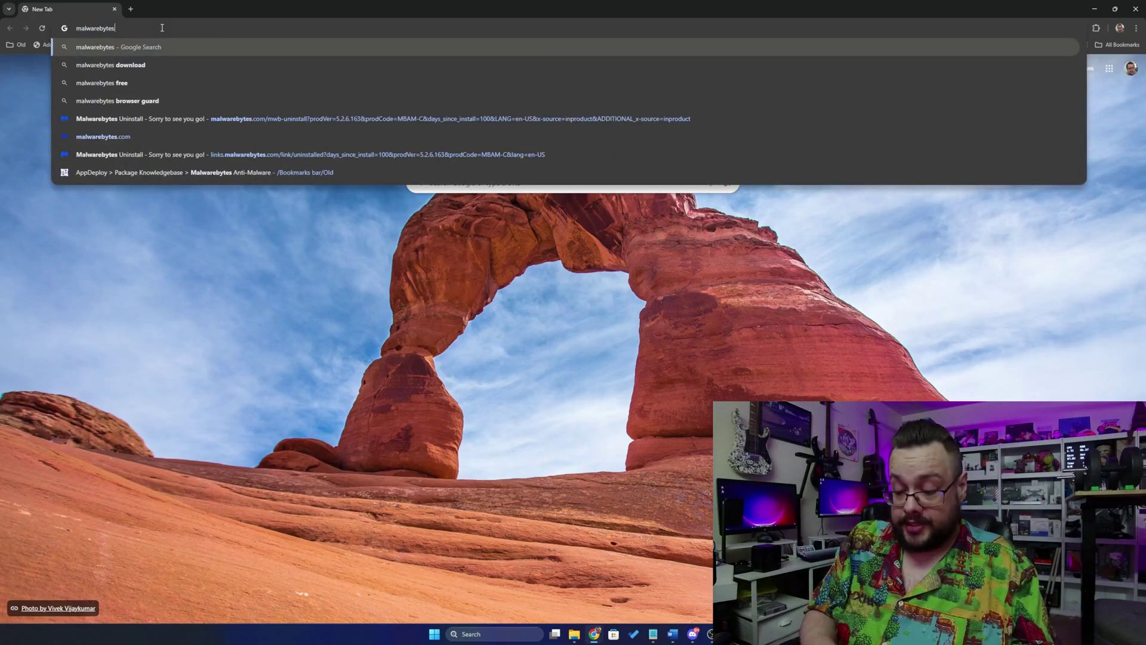
text(.com)
key(Return)
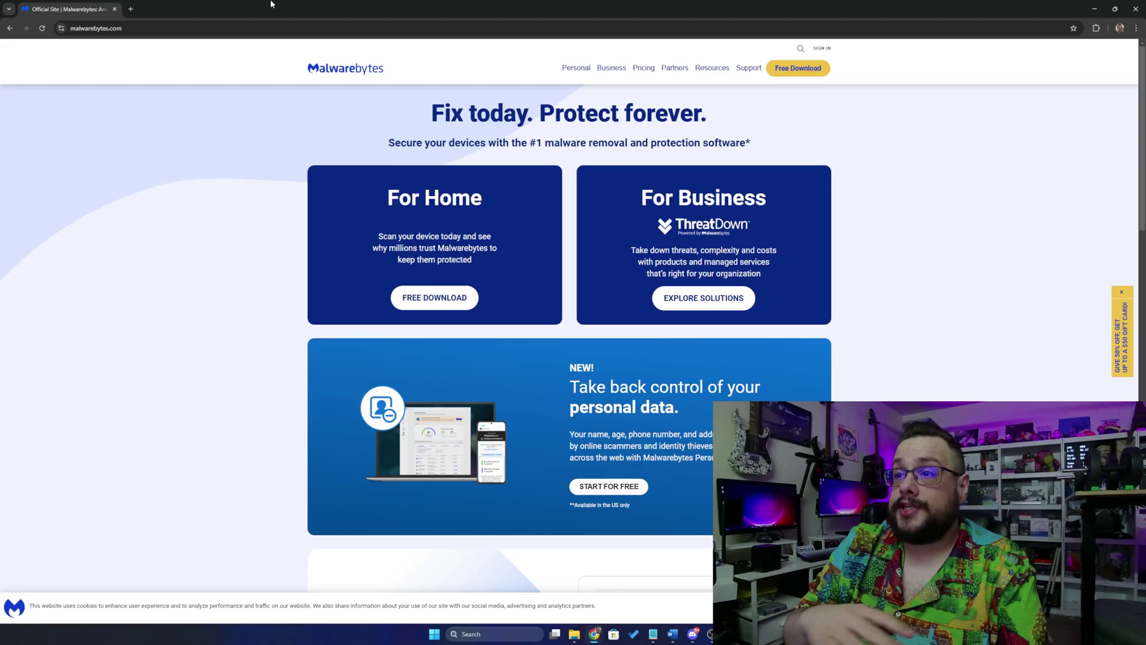
click(424, 307)
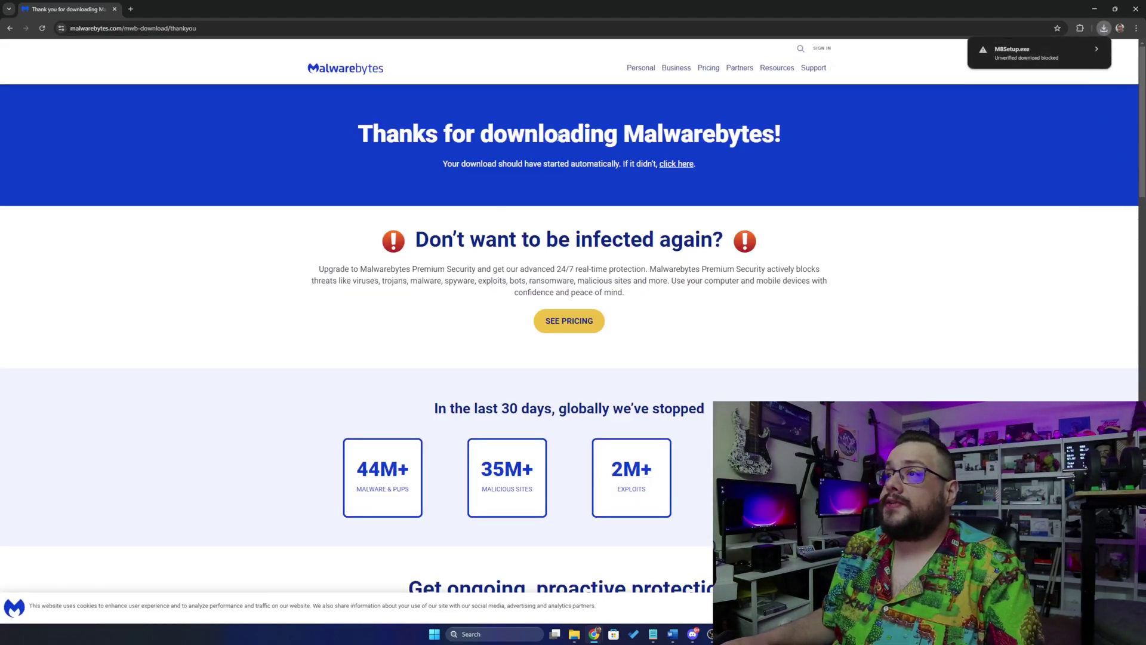
click(1012, 54)
click(1050, 102)
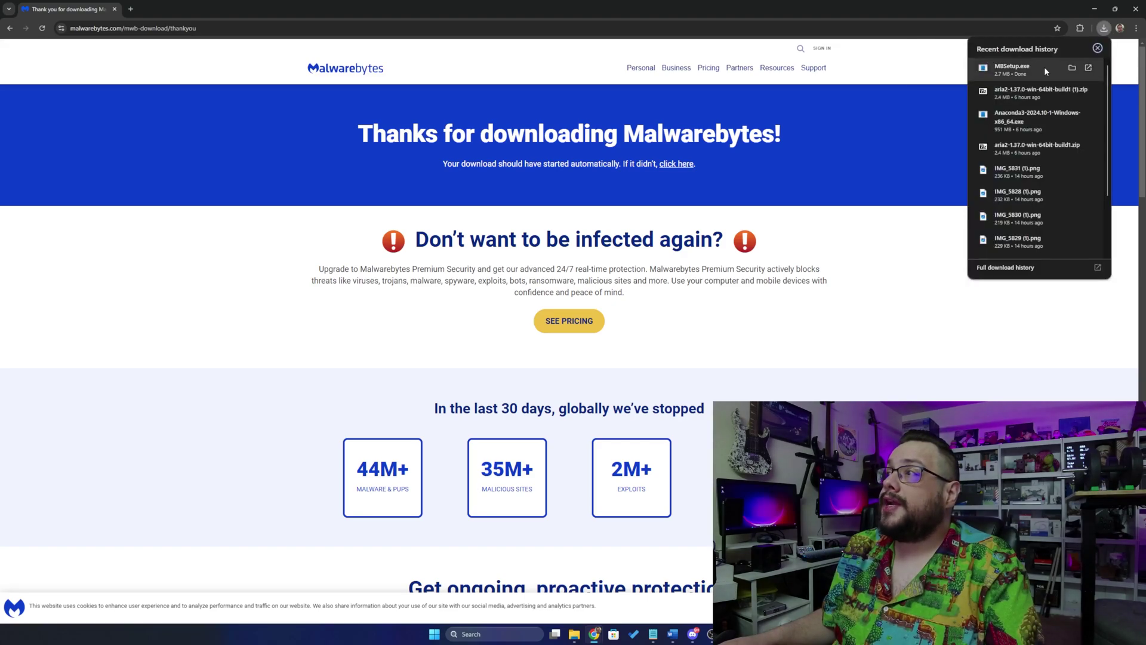
click(1044, 67)
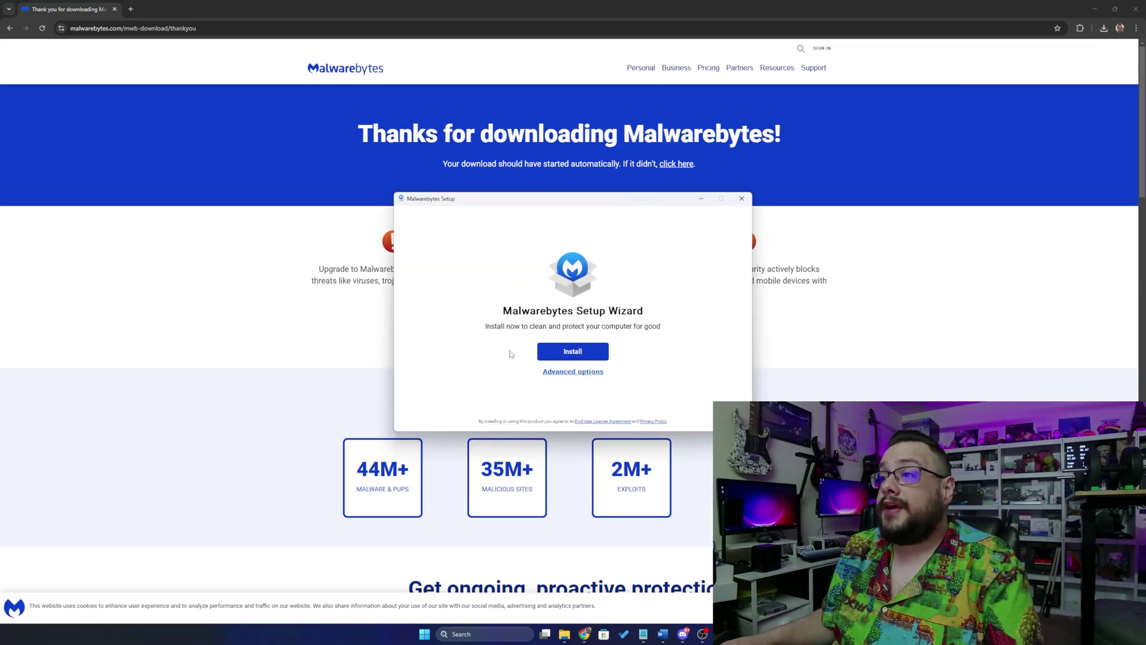
Step: Install Malwarebytes for Personal use and add Browser Guard to secure the browser
click(570, 353)
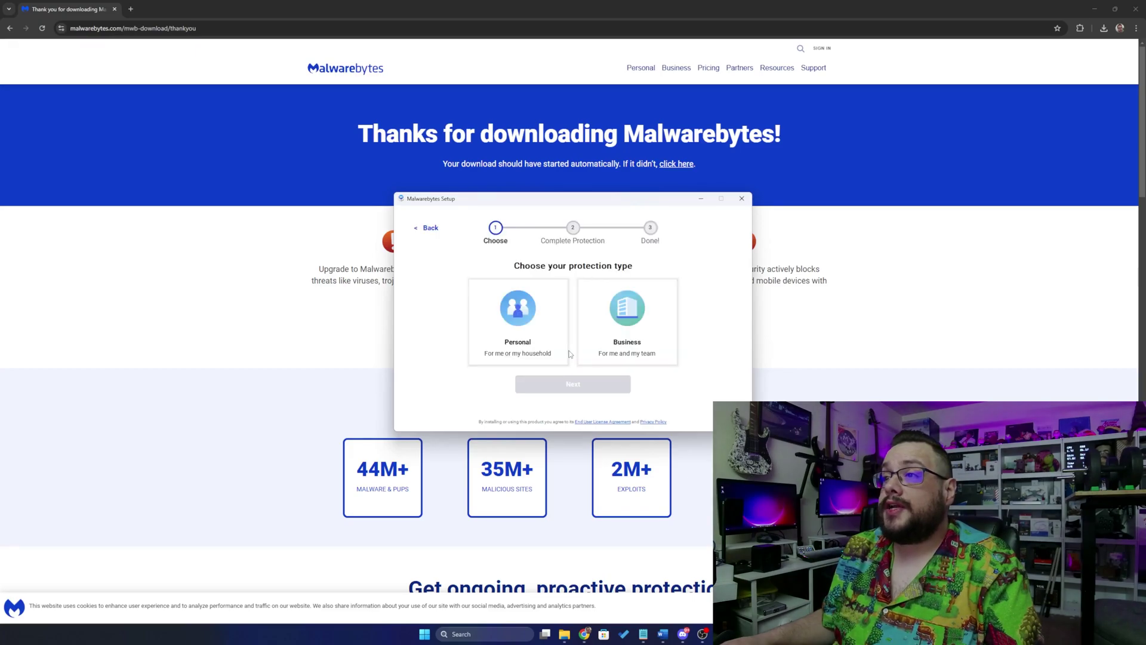
click(531, 322)
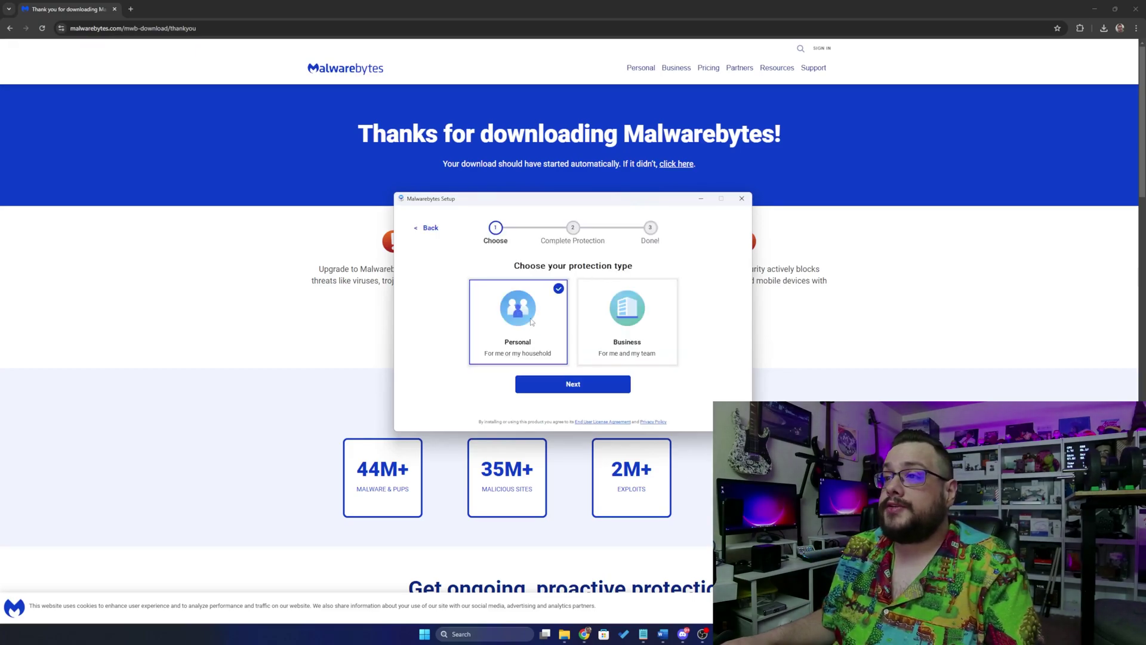
click(552, 385)
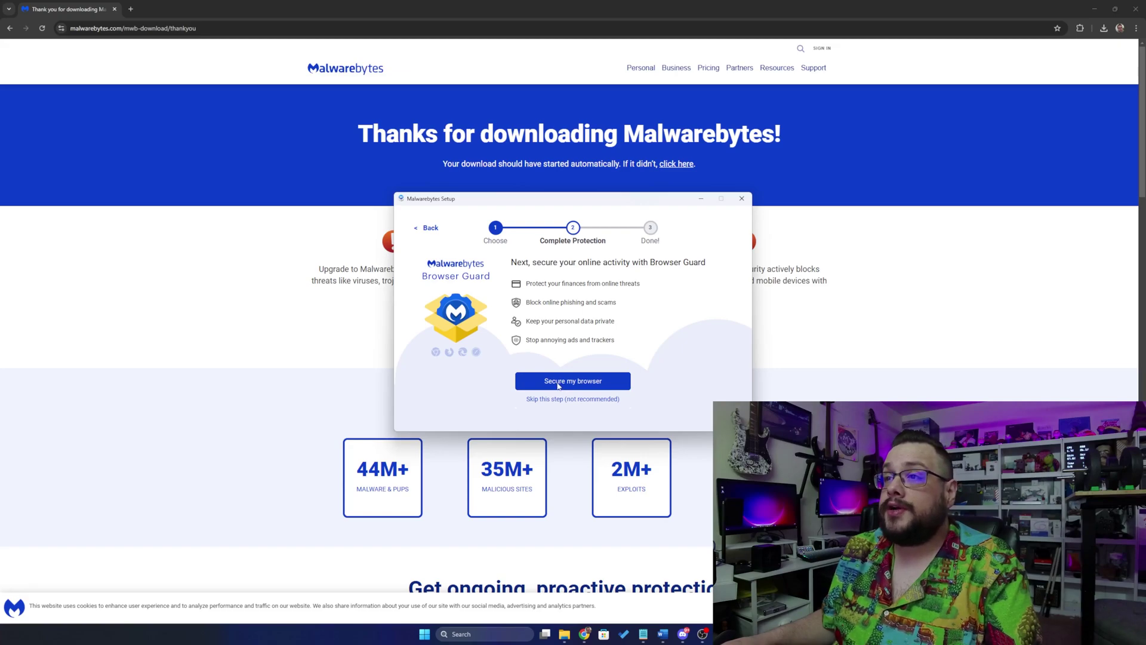
click(558, 384)
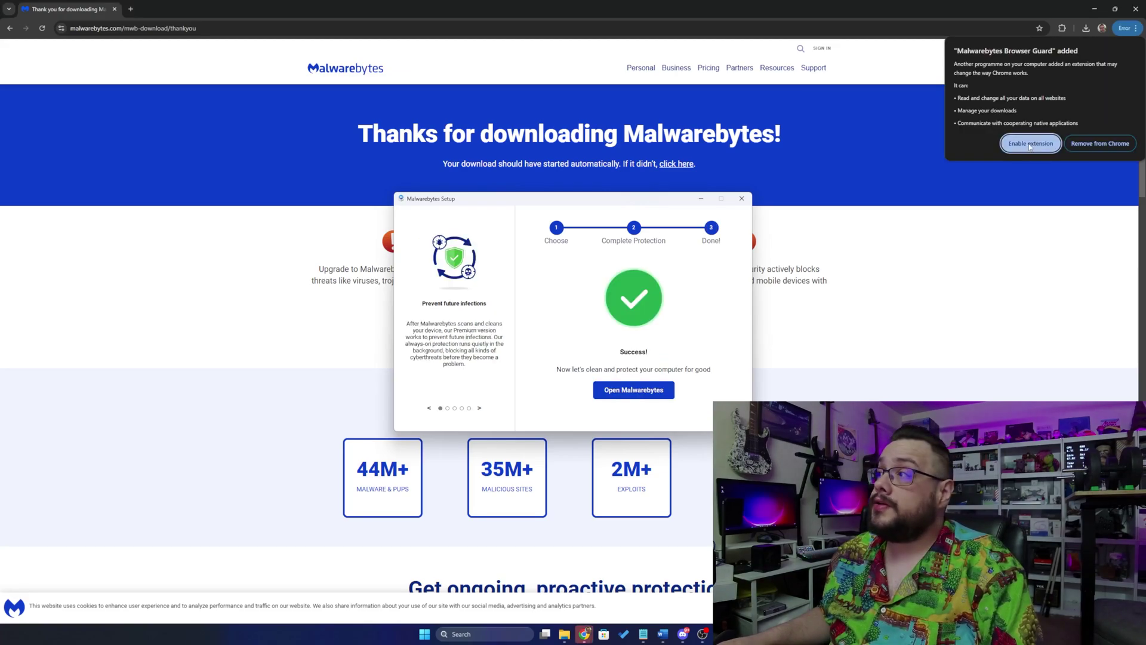
Step: Enable the Browser Guard extension, launch Malwarebytes, and skip the first-scan, premium and email prompts
click(1015, 144)
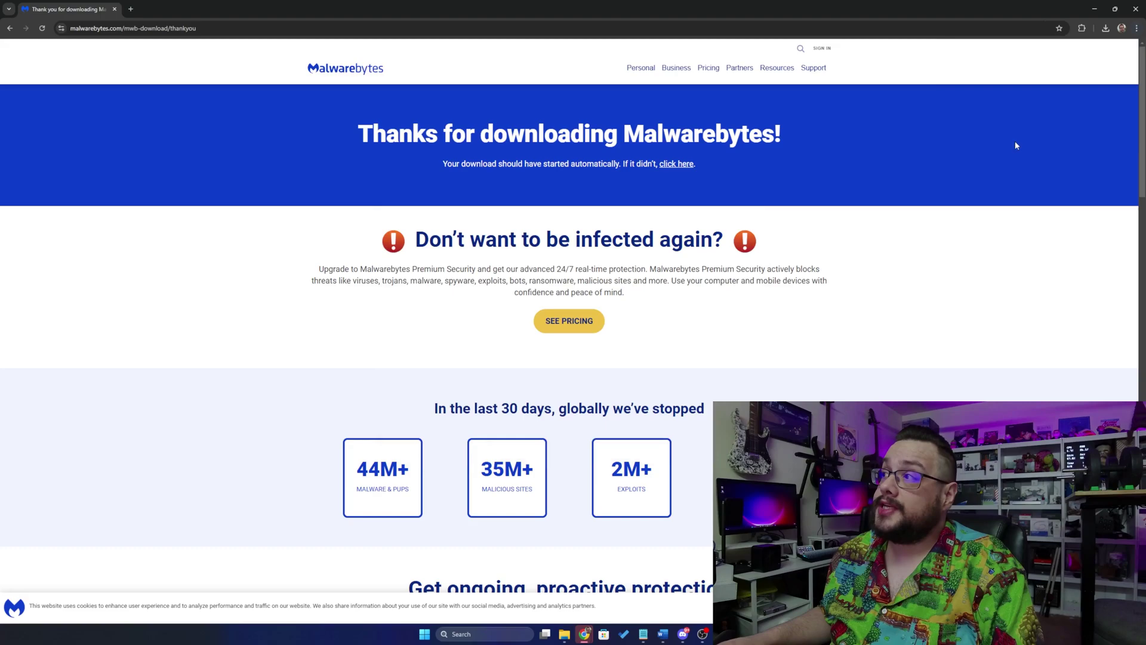
click(1097, 9)
click(634, 389)
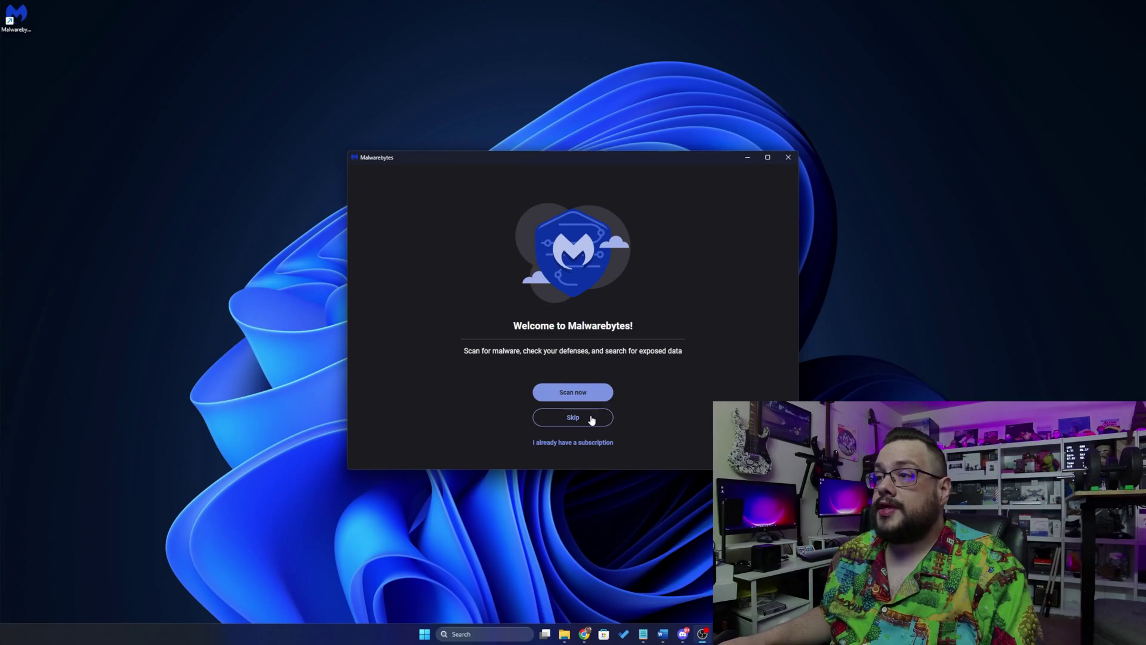
click(592, 420)
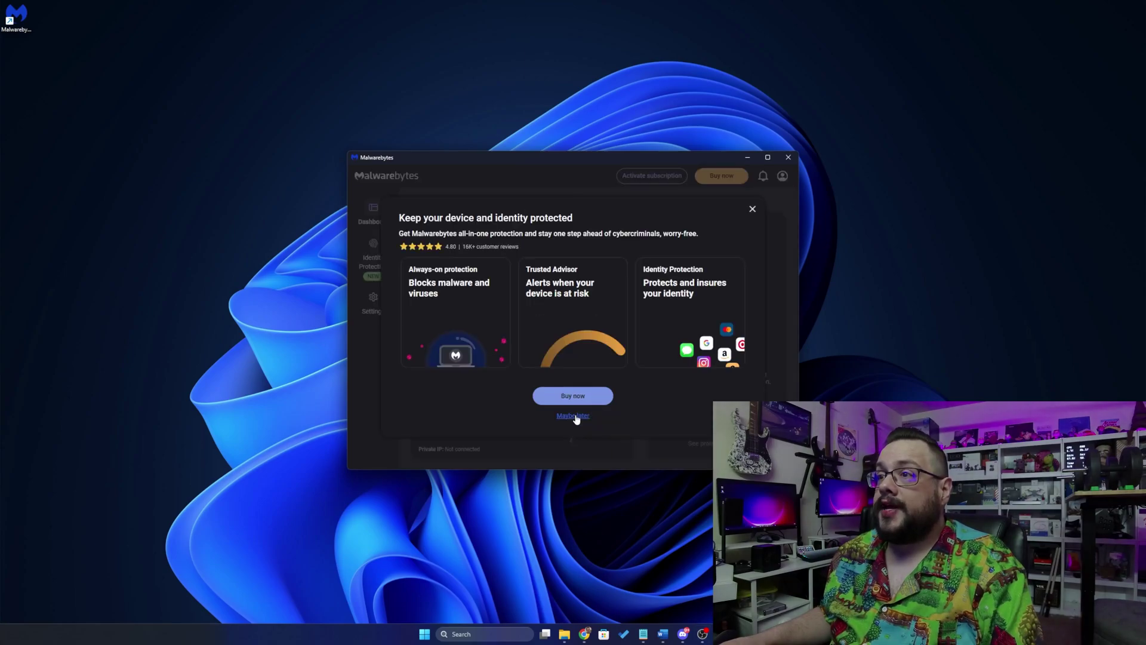
click(574, 414)
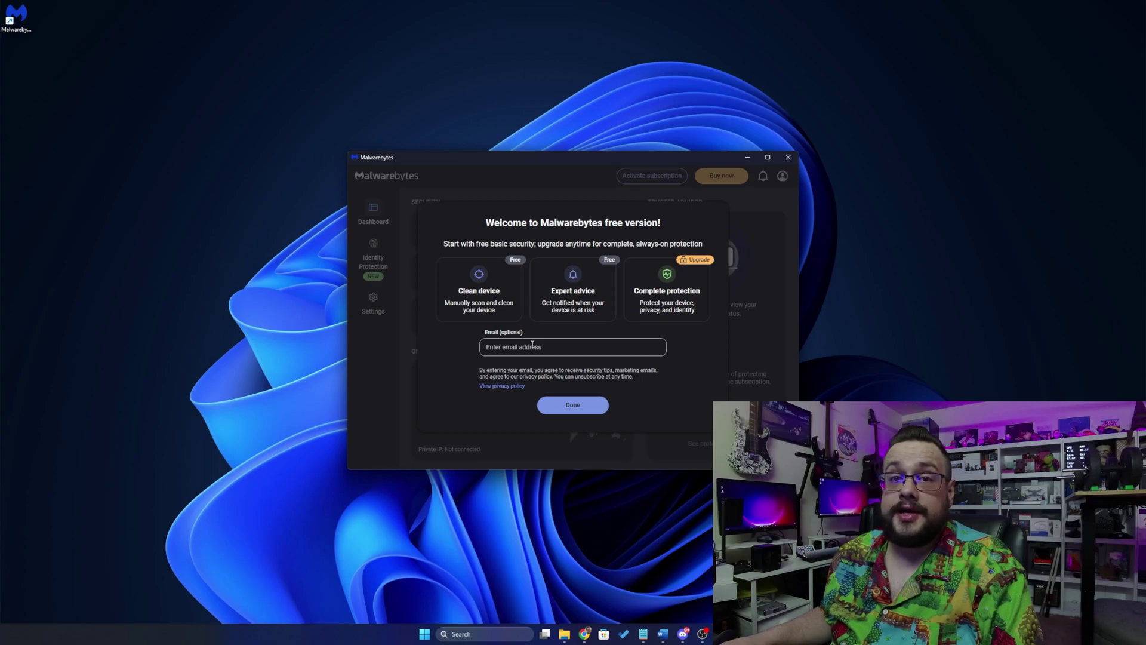
click(564, 406)
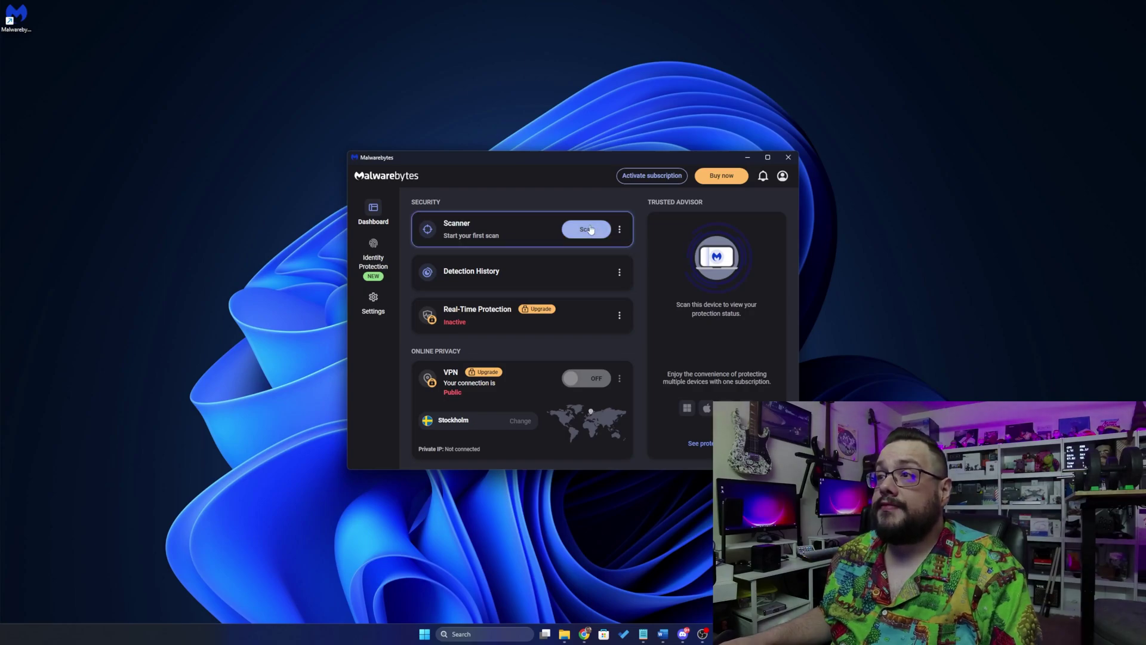
Step: Turn on Scan for rootkits in the scanner settings, then return to the Dashboard
click(621, 234)
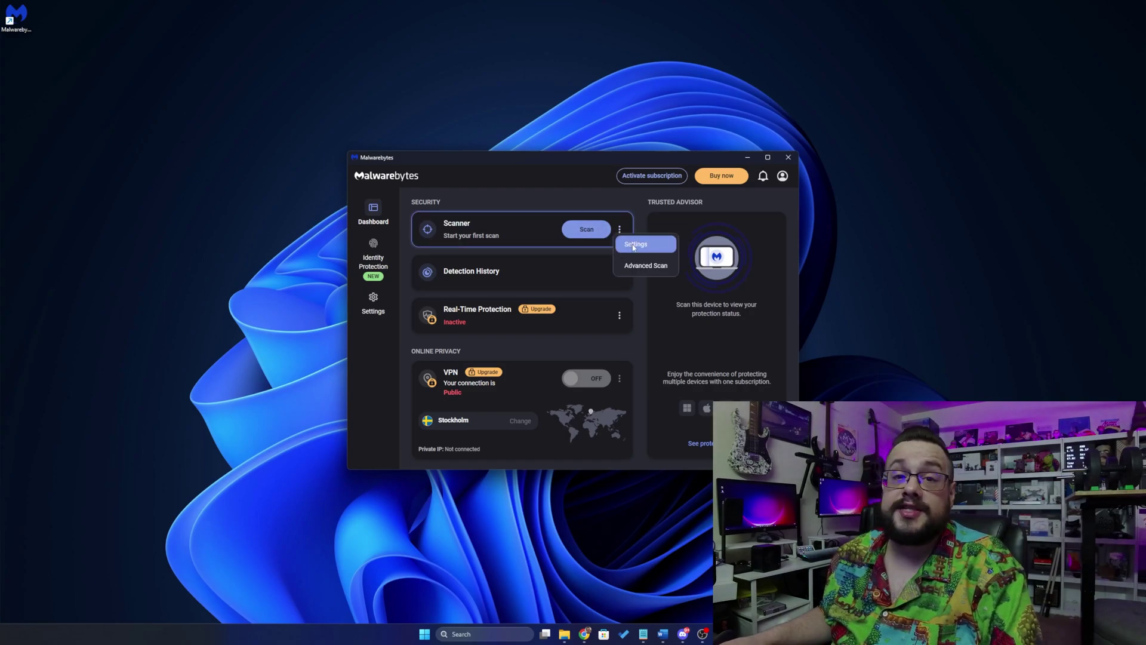
click(633, 242)
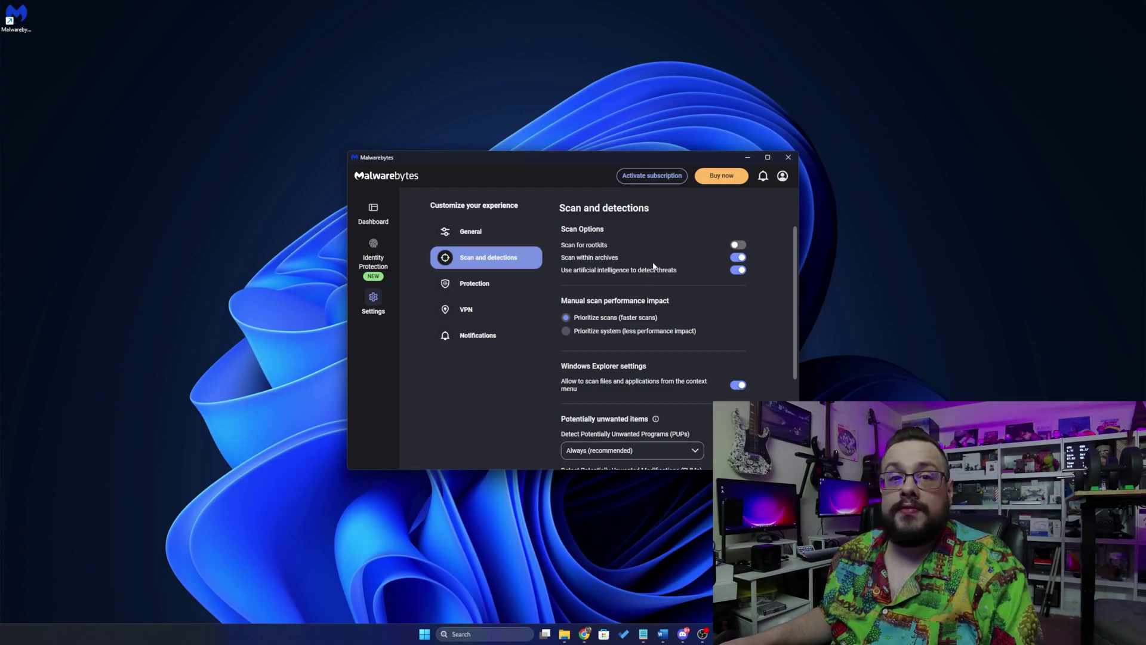
scroll(653, 269, down, 3)
scroll(653, 269, up, 3)
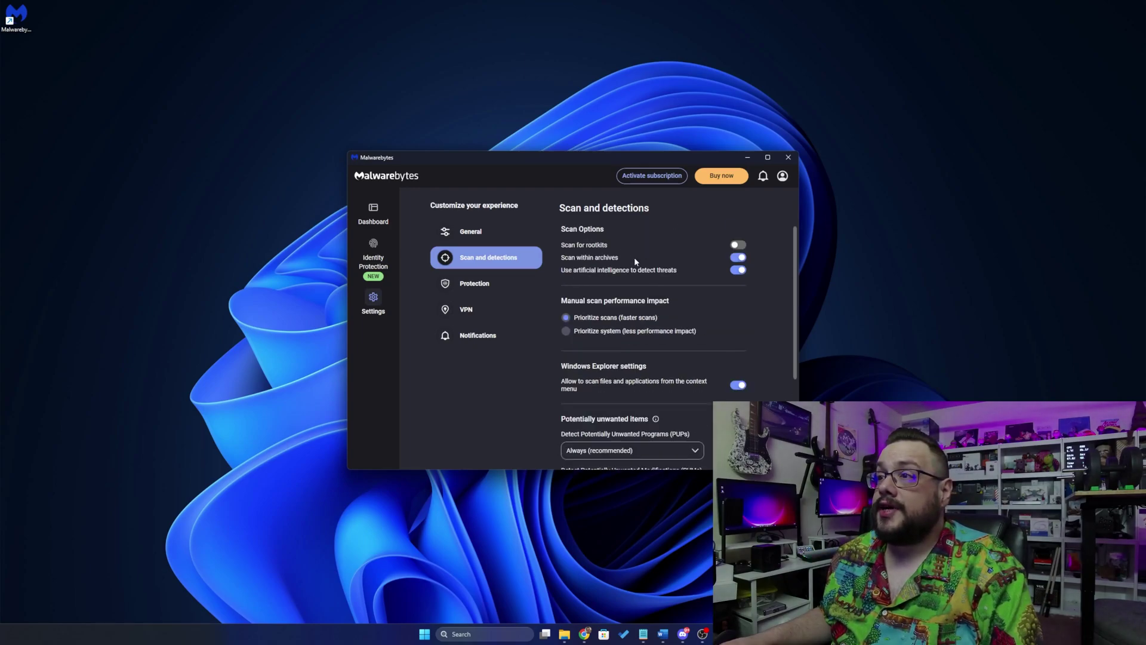
click(737, 245)
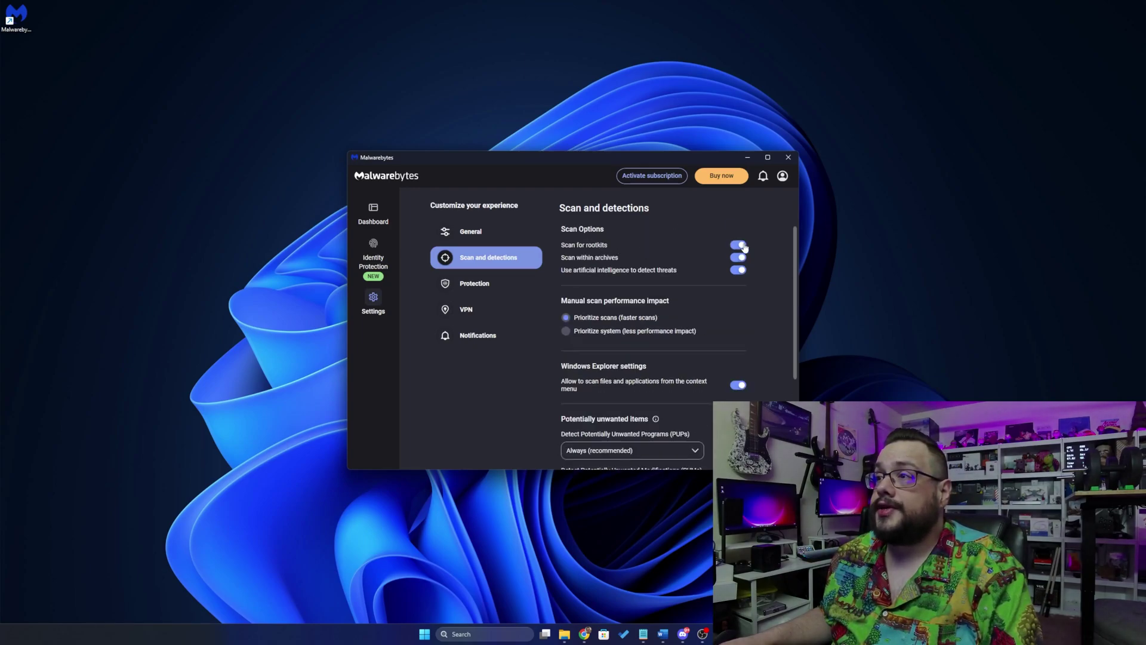
scroll(657, 251, down, 1)
click(368, 219)
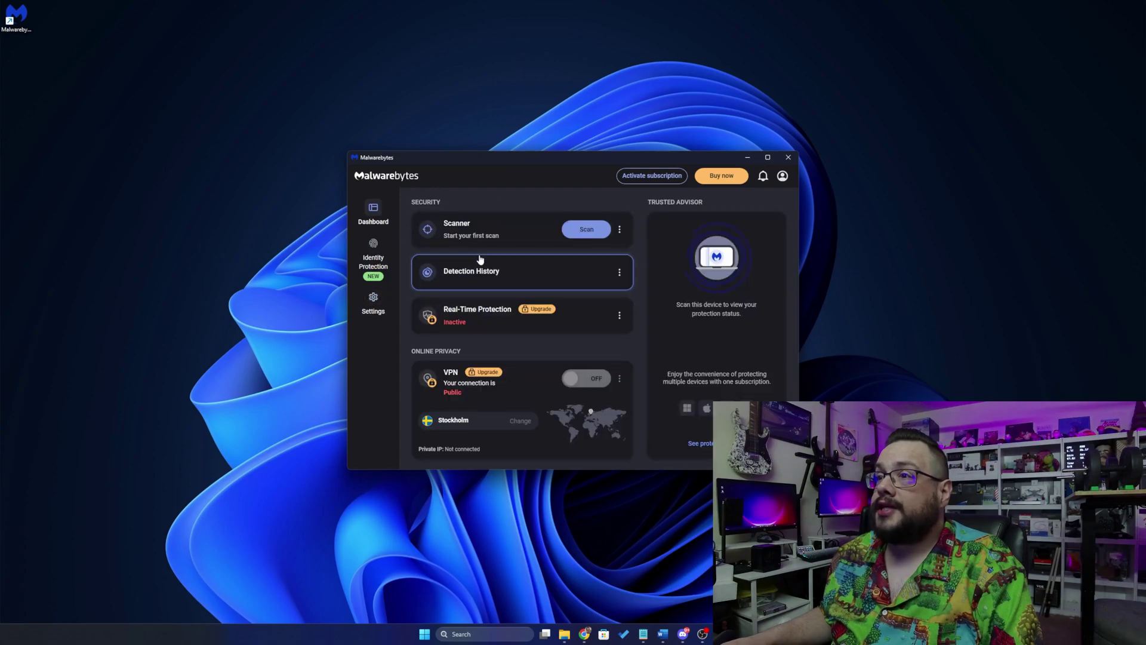
Step: Configure an advanced custom scan that includes rootkits and drives C:\ and D:\
click(620, 233)
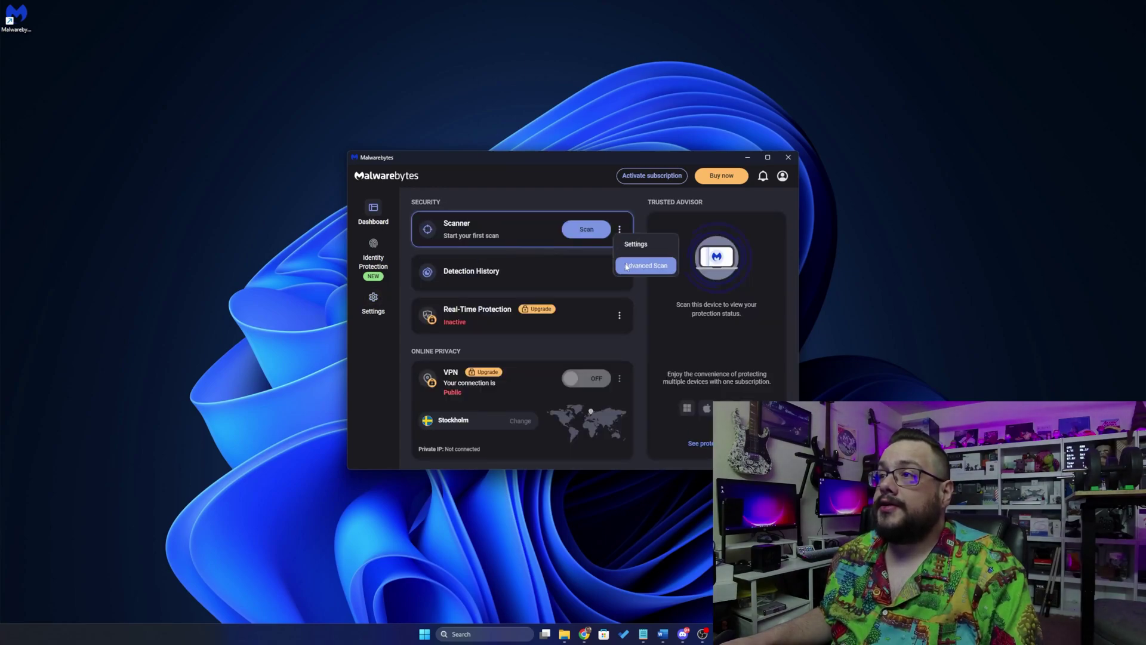
click(626, 267)
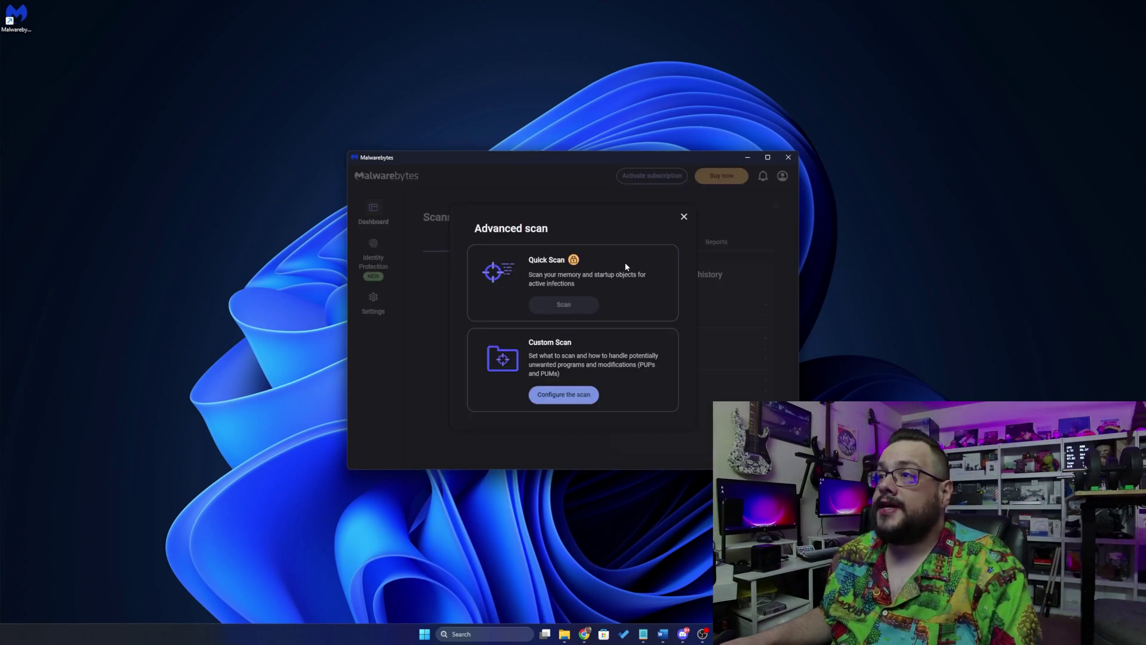
click(584, 399)
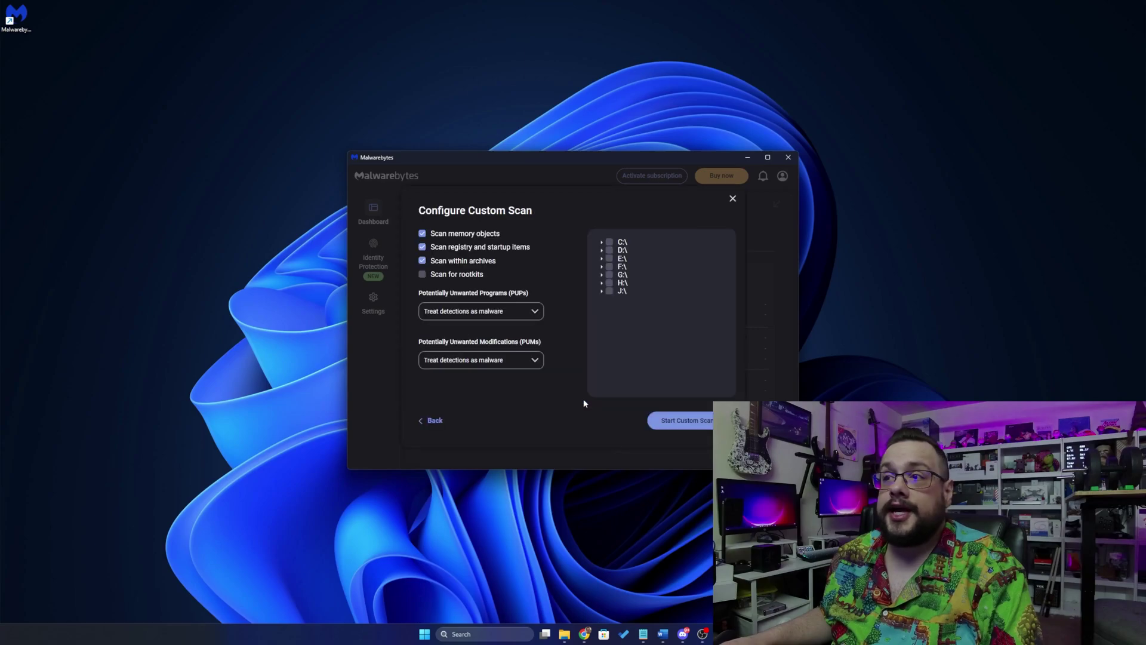
click(422, 274)
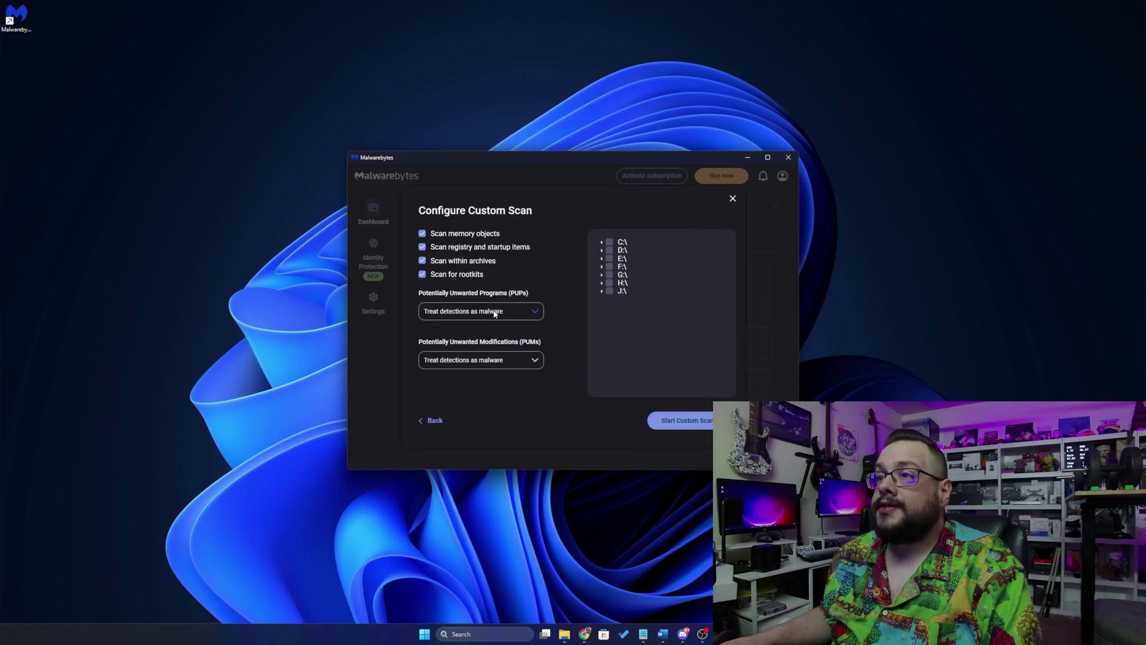
click(609, 242)
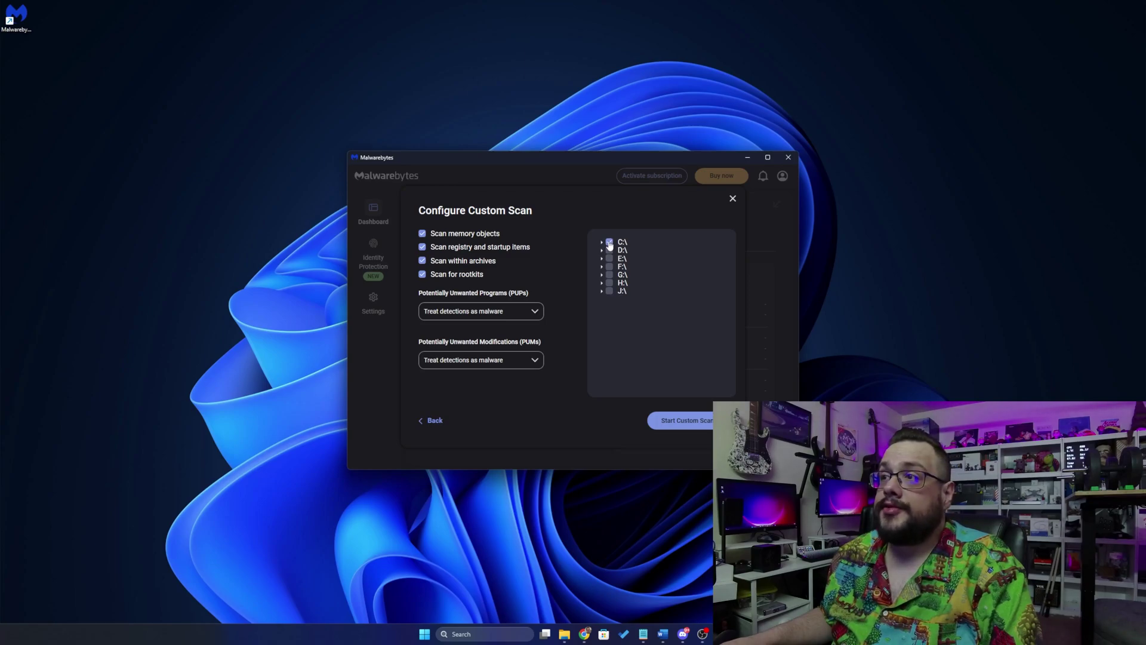
click(609, 250)
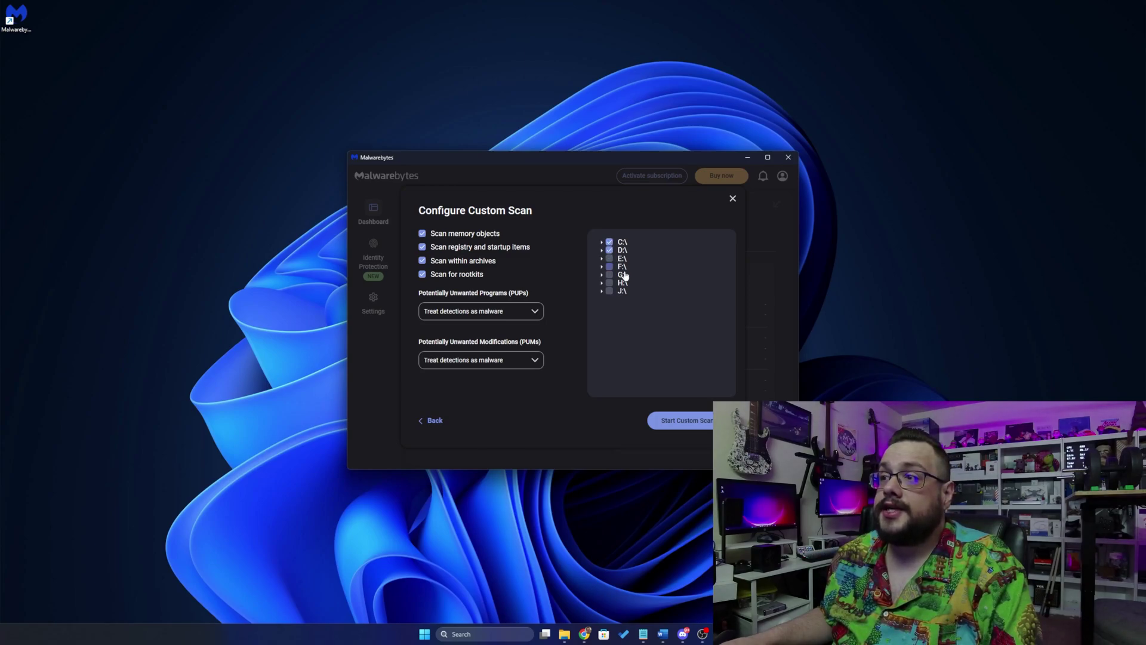
Step: Start the custom scan of drives C:\ and D:\ with rootkit checks
click(671, 421)
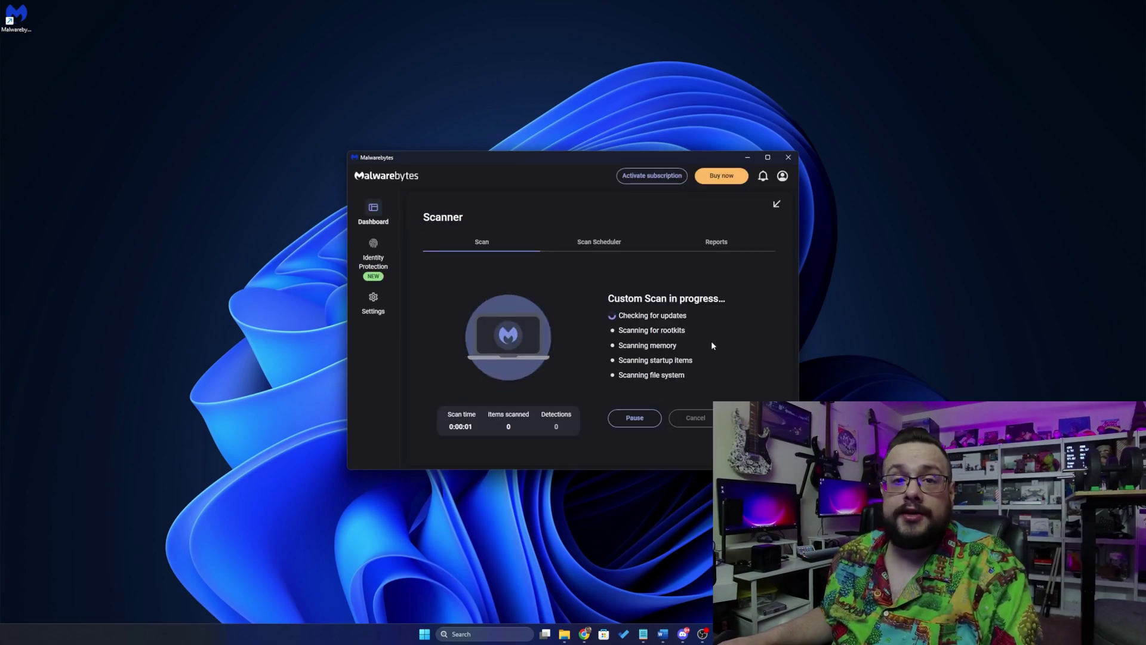